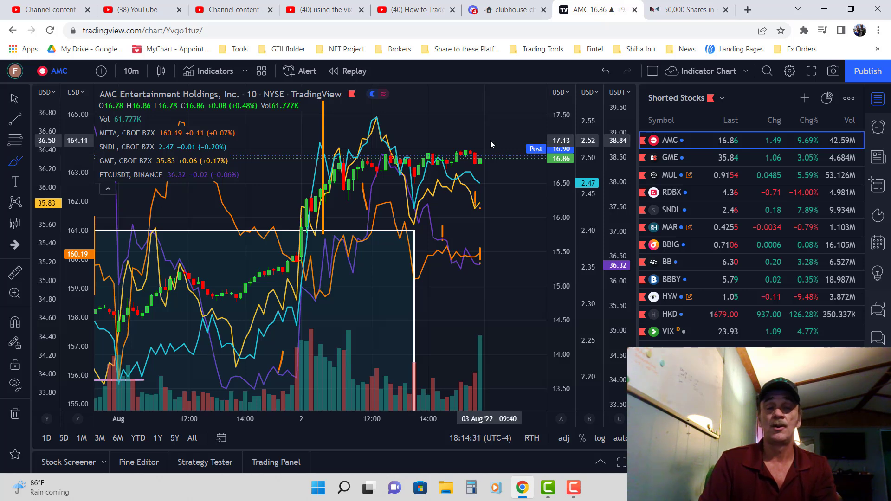
- Brush an orange loop around the latest AMC candles and start a second loop below
{"action": "left_click_drag", "start_coordinate": [487, 141], "coordinate": [388, 167]}
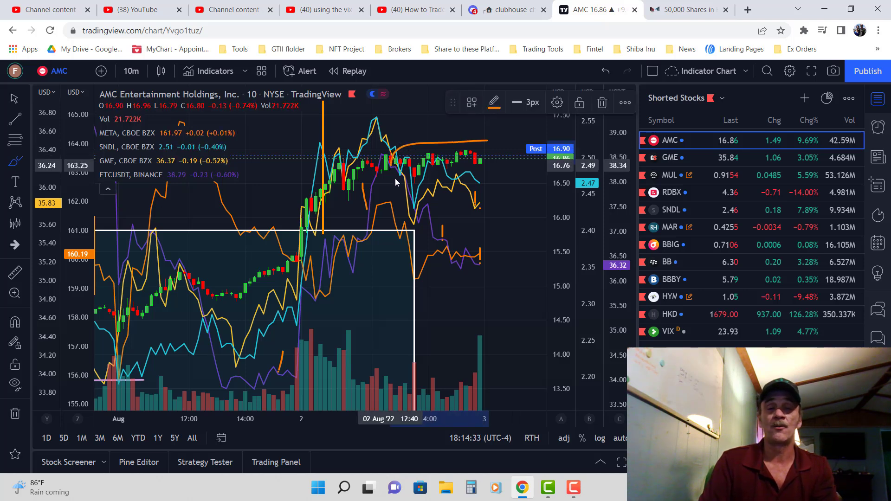
{"action": "mouse_move", "coordinate": [409, 207]}
{"action": "left_mouse_down"}
{"action": "mouse_move", "coordinate": [491, 202]}
{"action": "mouse_move", "coordinate": [499, 187]}
{"action": "mouse_move", "coordinate": [487, 140]}
{"action": "left_mouse_up"}
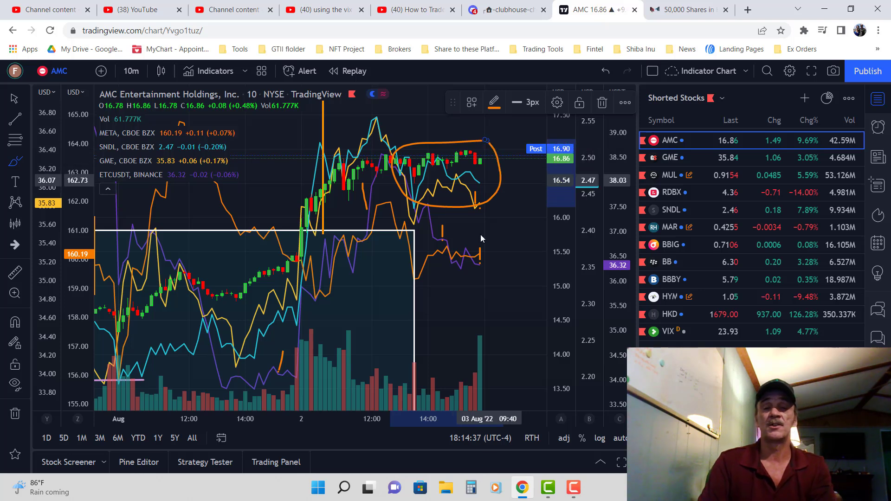
{"action": "mouse_move", "coordinate": [480, 231]}
{"action": "left_mouse_down"}
{"action": "mouse_move", "coordinate": [439, 229]}
{"action": "mouse_move", "coordinate": [432, 244]}
{"action": "mouse_move", "coordinate": [453, 279]}
{"action": "mouse_move", "coordinate": [494, 281]}
{"action": "mouse_move", "coordinate": [482, 229]}
{"action": "left_mouse_up"}
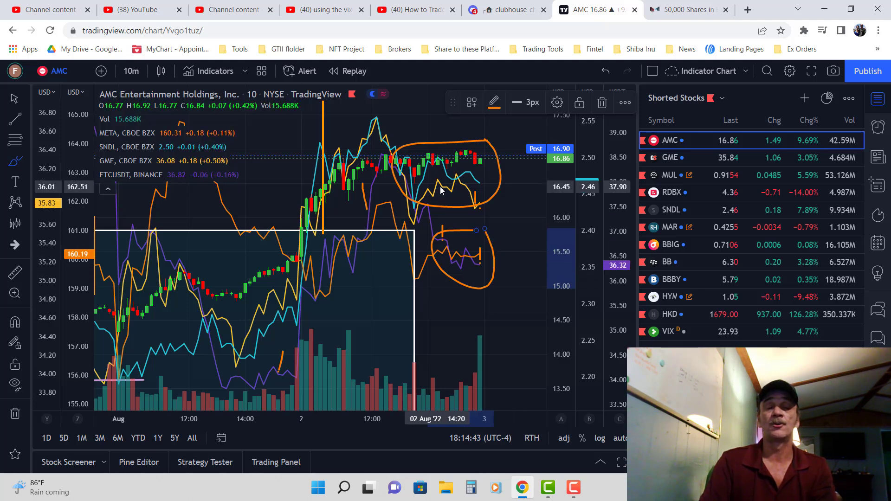
{"action": "mouse_move", "coordinate": [133, 133]}
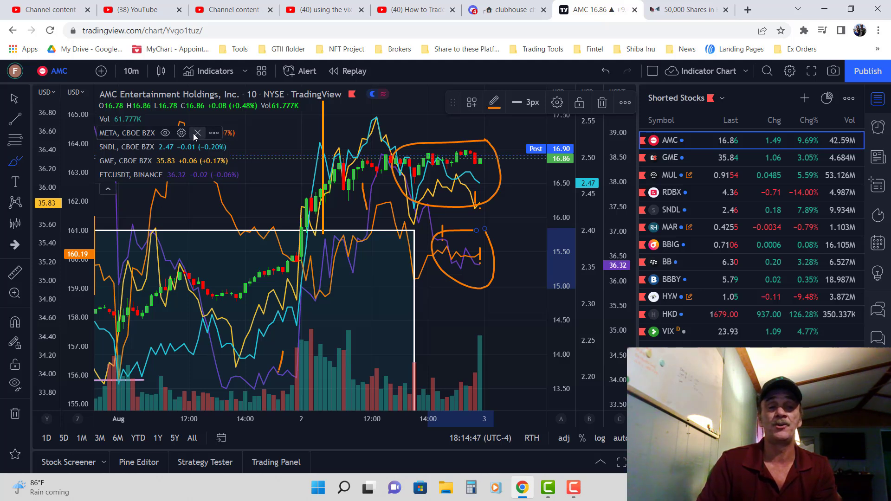
- Remove the META, SNDL, GME and ETCUSDT comparison lines from the chart legend
{"action": "left_click", "coordinate": [196, 133]}
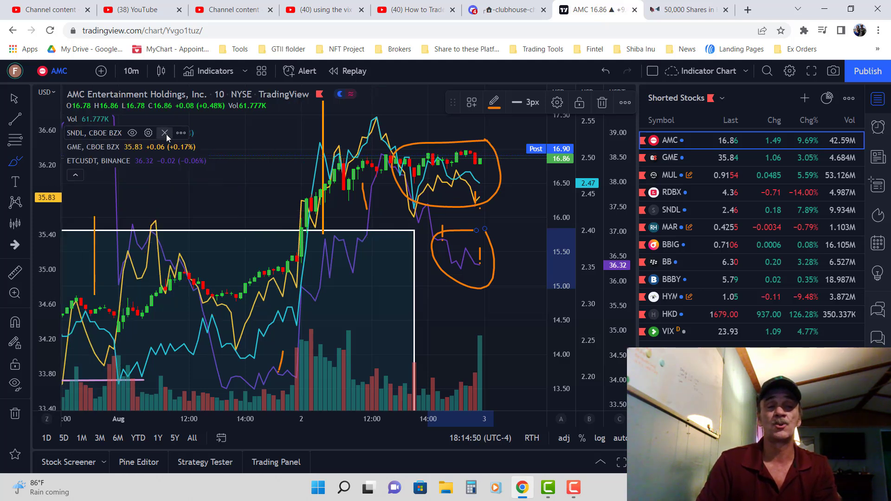
{"action": "left_click", "coordinate": [166, 133]}
{"action": "left_click", "coordinate": [175, 137]}
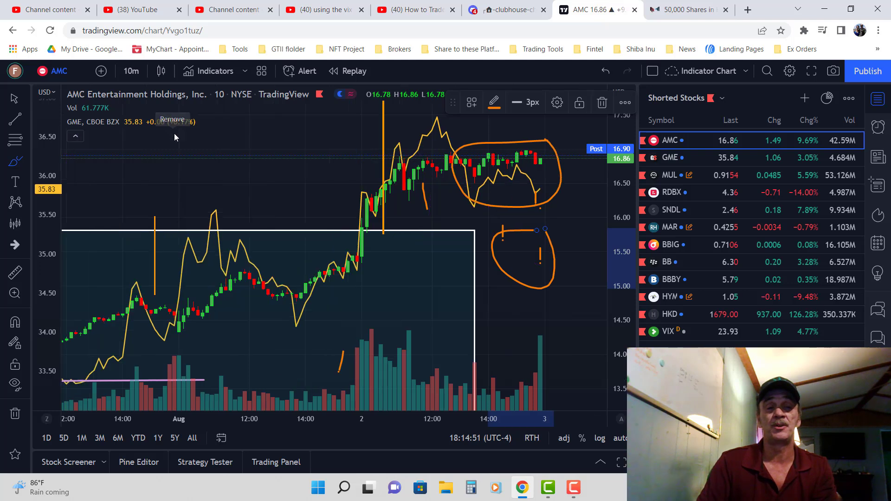
{"action": "left_click", "coordinate": [165, 122]}
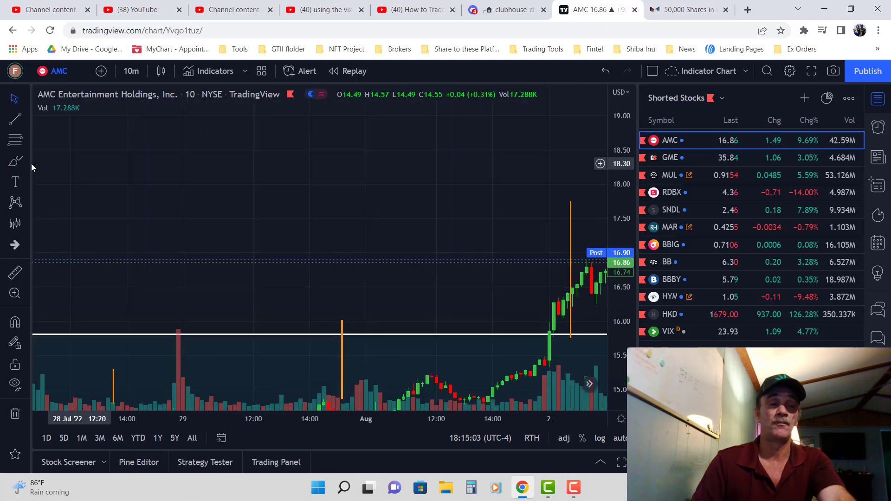
{"action": "left_click", "coordinate": [15, 162]}
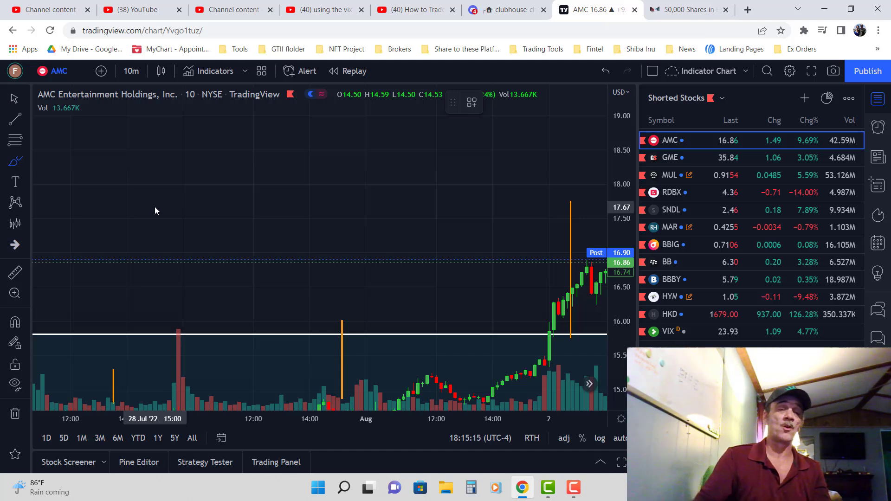
- Brush a long orange wave across the empty area above the candles
{"action": "mouse_move", "coordinate": [90, 211]}
{"action": "left_mouse_down"}
{"action": "mouse_move", "coordinate": [360, 221]}
{"action": "mouse_move", "coordinate": [393, 165]}
{"action": "left_mouse_up"}
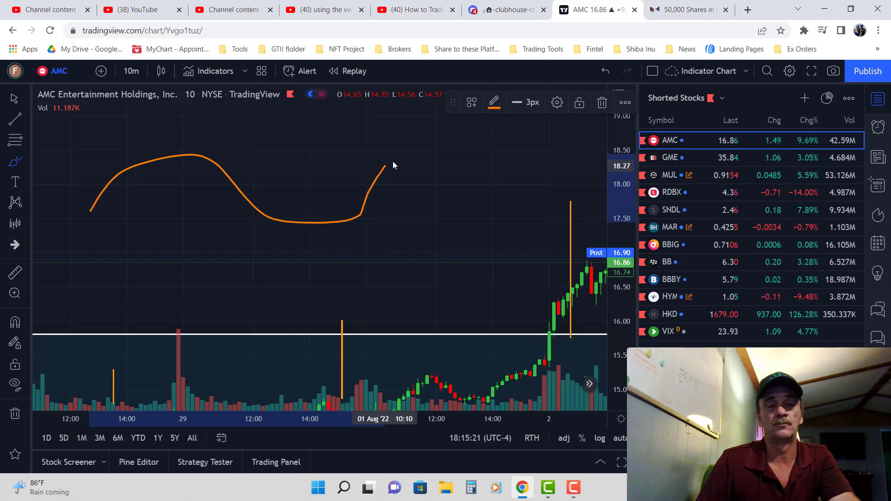
{"action": "left_click_drag", "start_coordinate": [448, 164], "coordinate": [483, 184]}
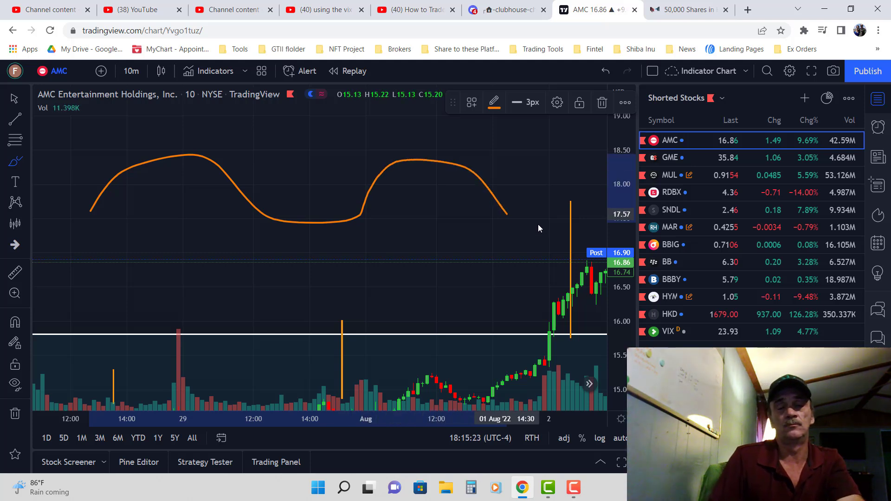
{"action": "left_click_drag", "start_coordinate": [571, 214], "coordinate": [584, 172]}
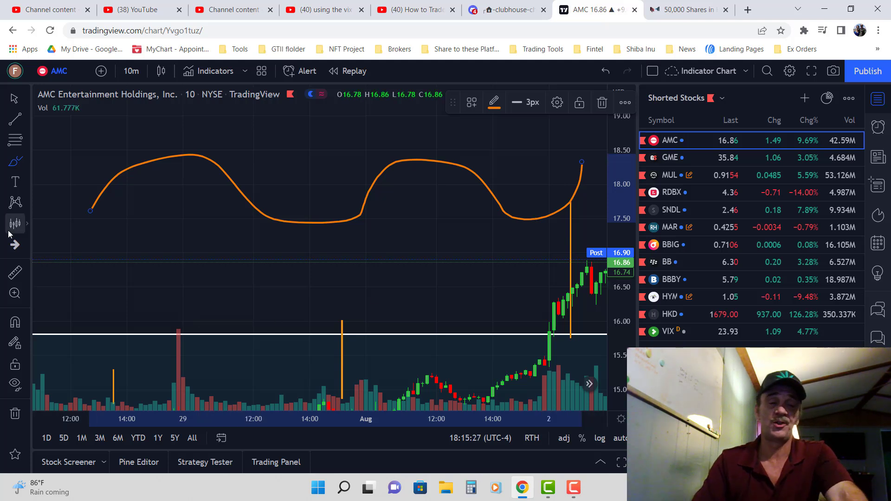
{"action": "left_click", "coordinate": [167, 243]}
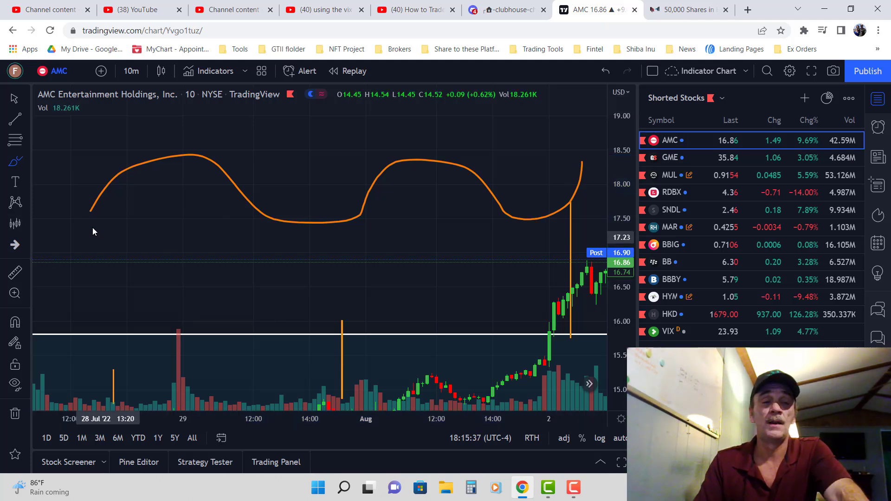
- Brush a second orange wave crossing the first, then pan to frame both waves
{"action": "left_click_drag", "start_coordinate": [89, 220], "coordinate": [108, 248]}
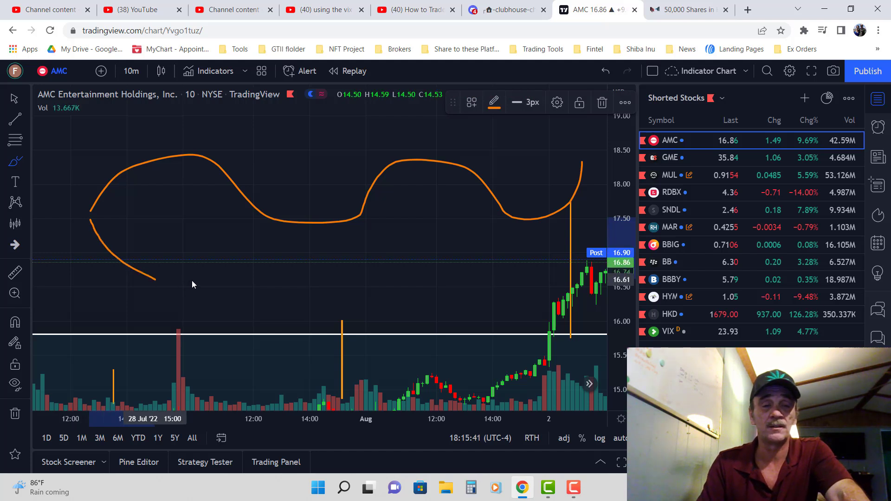
{"action": "left_click_drag", "start_coordinate": [108, 248], "coordinate": [570, 215]}
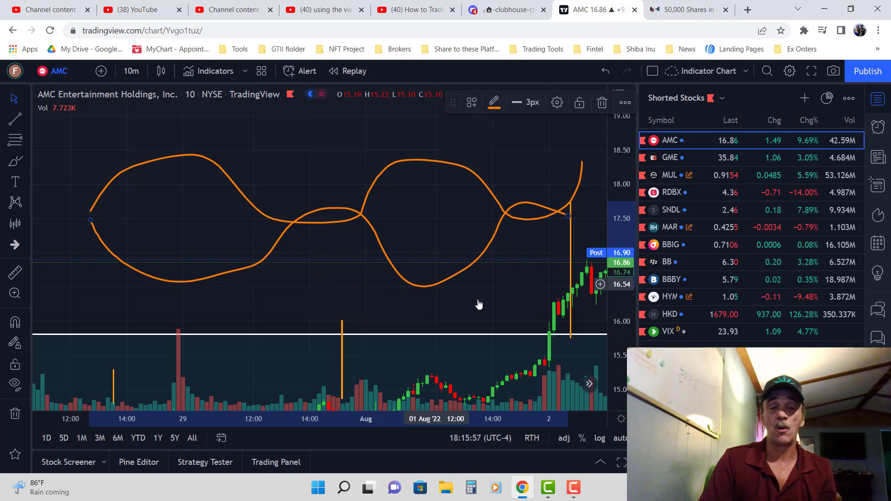
{"action": "left_click_drag", "start_coordinate": [404, 299], "coordinate": [259, 285]}
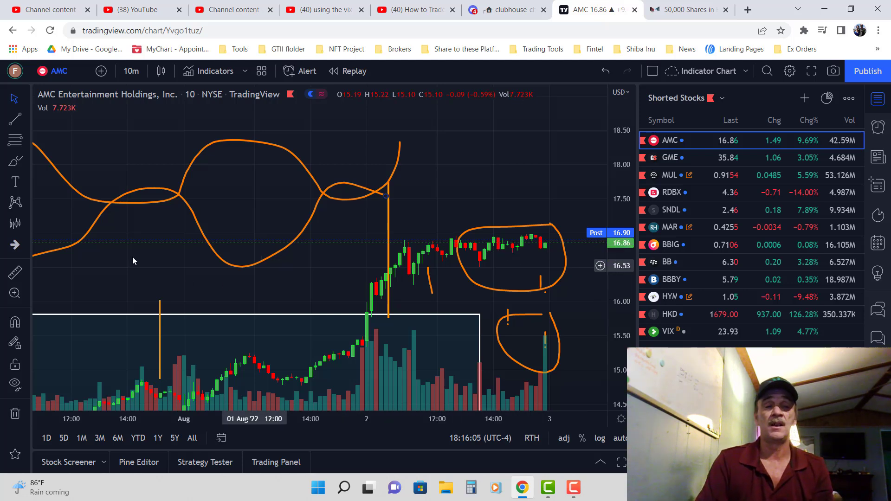
{"action": "left_click_drag", "start_coordinate": [292, 299], "coordinate": [446, 300]}
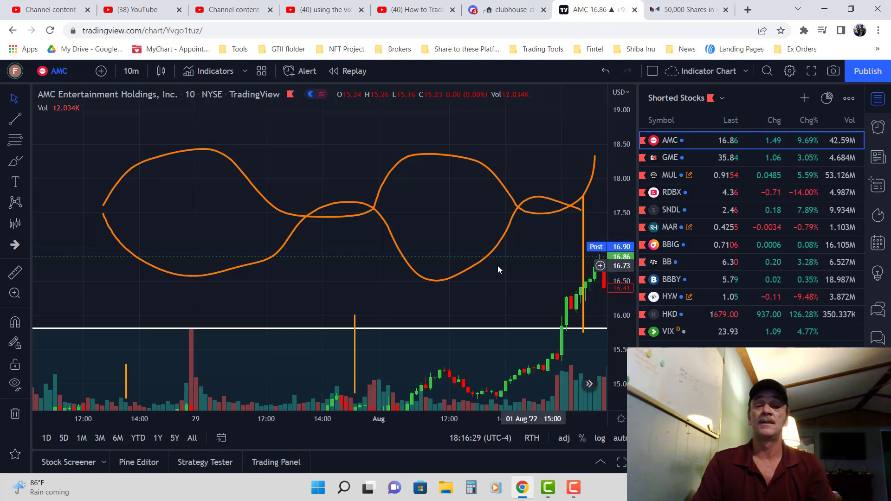
{"action": "mouse_move", "coordinate": [498, 266]}
{"action": "left_mouse_down"}
{"action": "mouse_move", "coordinate": [359, 268]}
{"action": "mouse_move", "coordinate": [552, 285]}
{"action": "mouse_move", "coordinate": [537, 277]}
{"action": "left_mouse_up"}
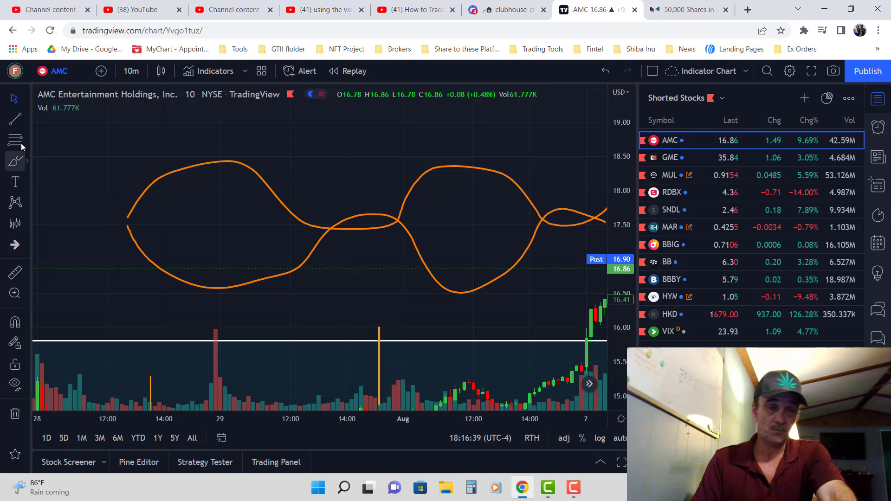
- Box the central wave crossing with a white-outlined rectangle and widen its right edge
{"action": "left_click", "coordinate": [26, 161]}
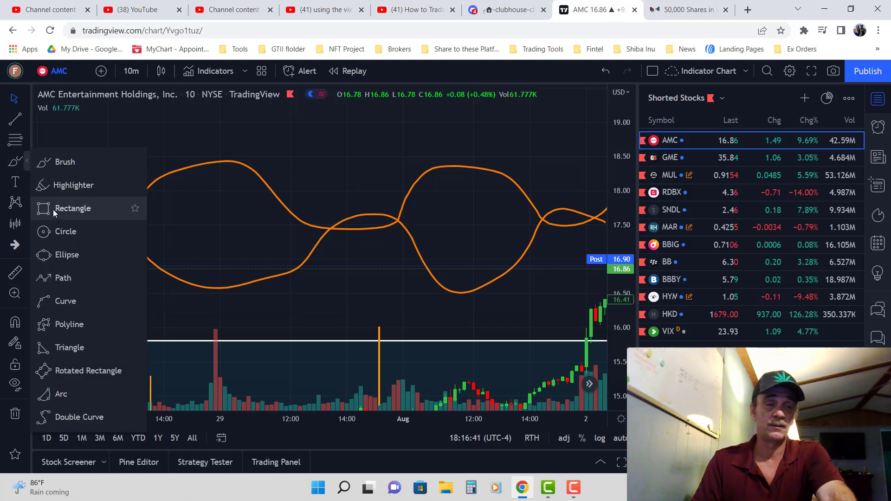
{"action": "left_click", "coordinate": [69, 213]}
{"action": "left_click", "coordinate": [305, 201]}
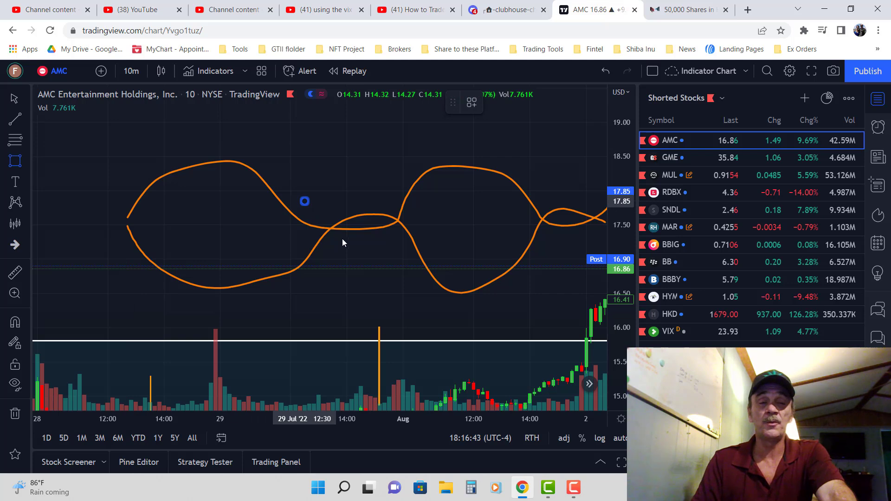
{"action": "left_click", "coordinate": [375, 247]}
{"action": "left_click_drag", "start_coordinate": [395, 251], "coordinate": [408, 245]}
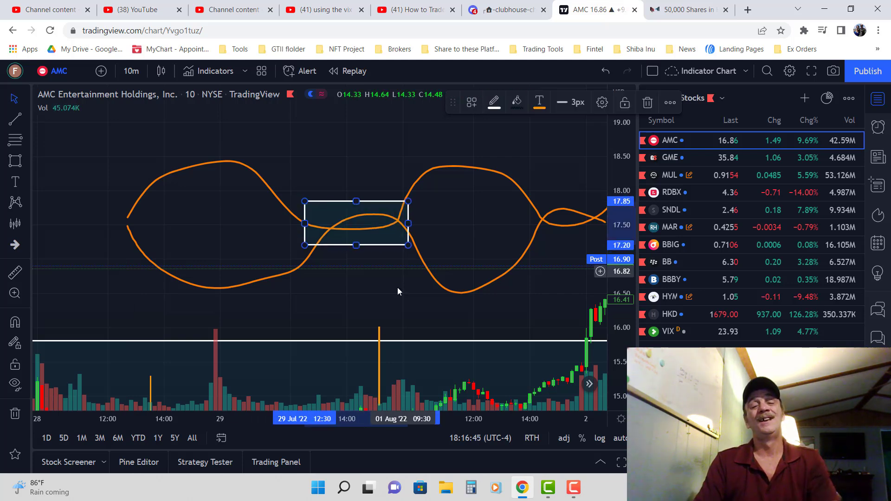
{"action": "left_click", "coordinate": [12, 102]}
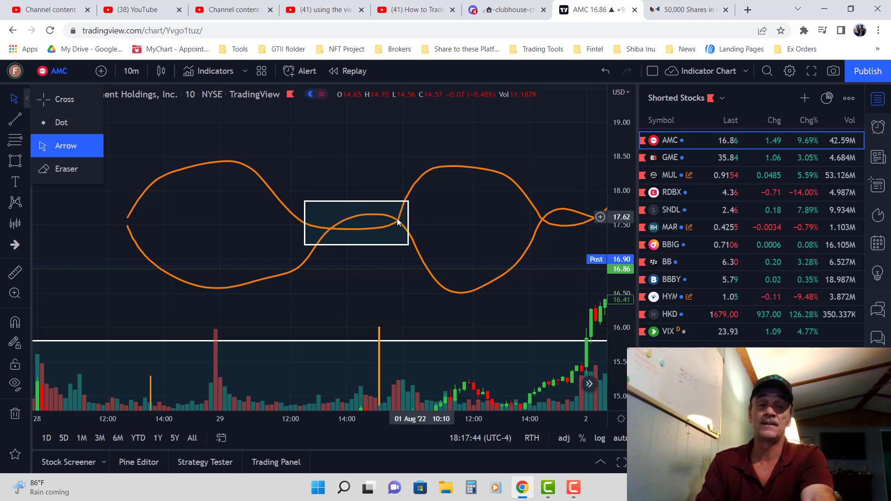
- Brush a faint pink diagonal stroke through the boxed crossing, then pan to the newest candles
{"action": "mouse_move", "coordinate": [407, 145]}
{"action": "left_mouse_down"}
{"action": "mouse_move", "coordinate": [339, 221]}
{"action": "mouse_move", "coordinate": [440, 295]}
{"action": "left_mouse_up"}
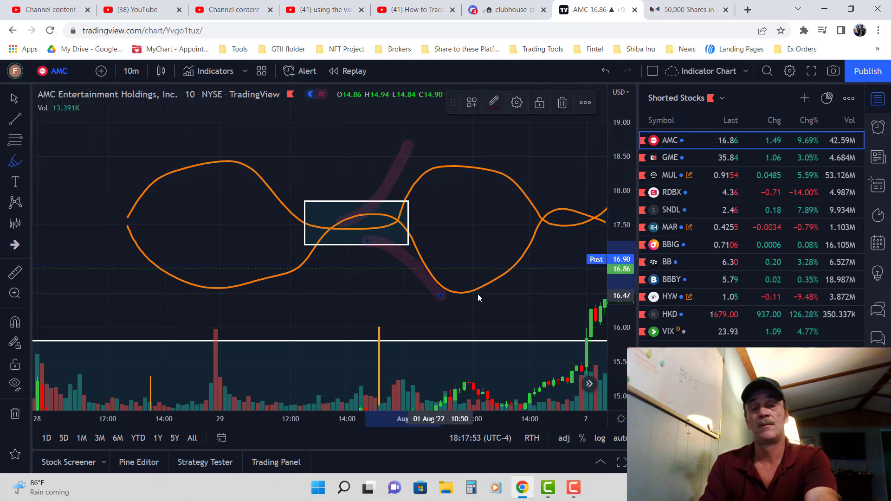
{"action": "left_click", "coordinate": [14, 98]}
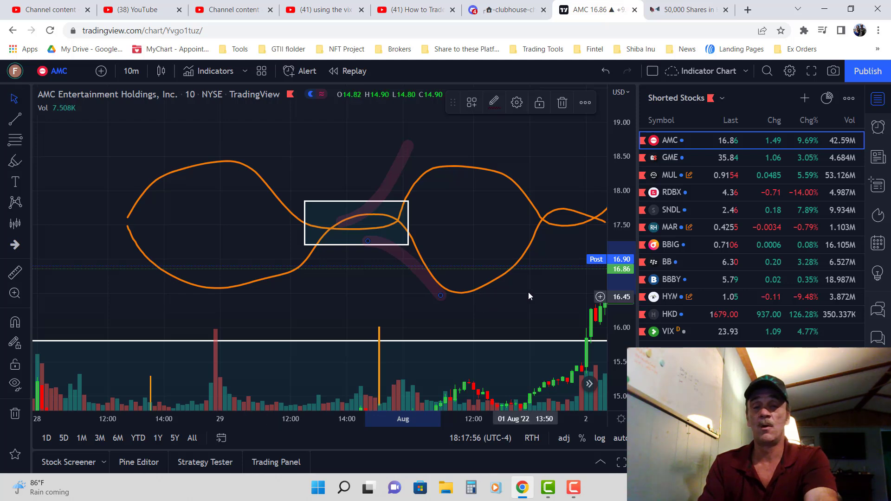
{"action": "left_click_drag", "start_coordinate": [428, 298], "coordinate": [116, 260]}
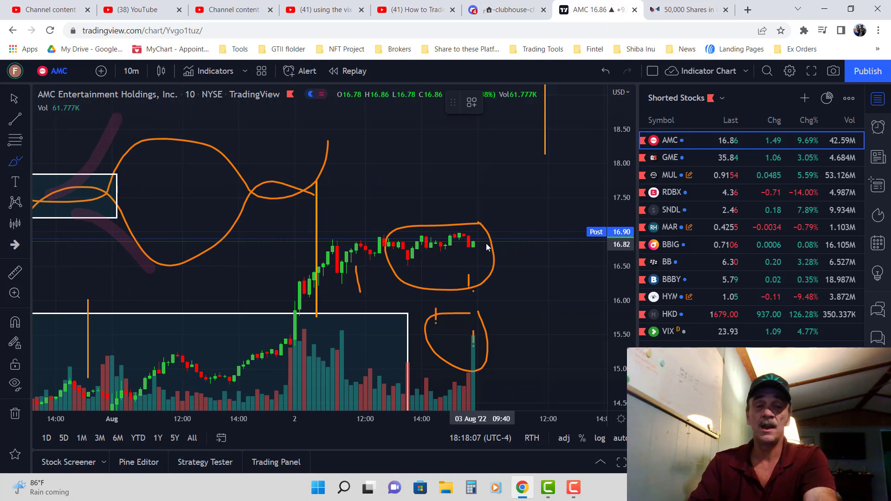
- Sketch orange paths from the circled candles: one rising, strokes beneath, one falling toward 15.20
{"action": "left_click_drag", "start_coordinate": [479, 244], "coordinate": [557, 167]}
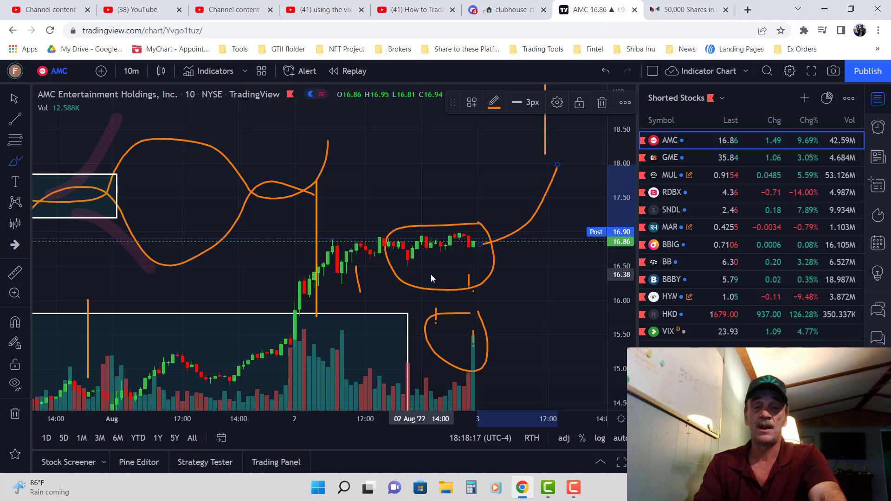
{"action": "mouse_move", "coordinate": [424, 275]}
{"action": "left_mouse_down"}
{"action": "mouse_move", "coordinate": [479, 276]}
{"action": "mouse_move", "coordinate": [569, 219]}
{"action": "left_mouse_up"}
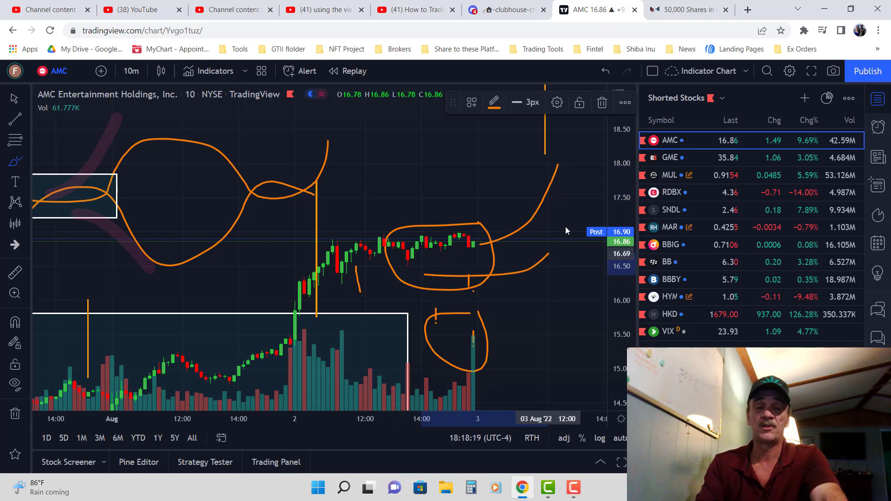
{"action": "mouse_move", "coordinate": [439, 288]}
{"action": "left_mouse_down"}
{"action": "mouse_move", "coordinate": [554, 279]}
{"action": "mouse_move", "coordinate": [572, 243]}
{"action": "left_mouse_up"}
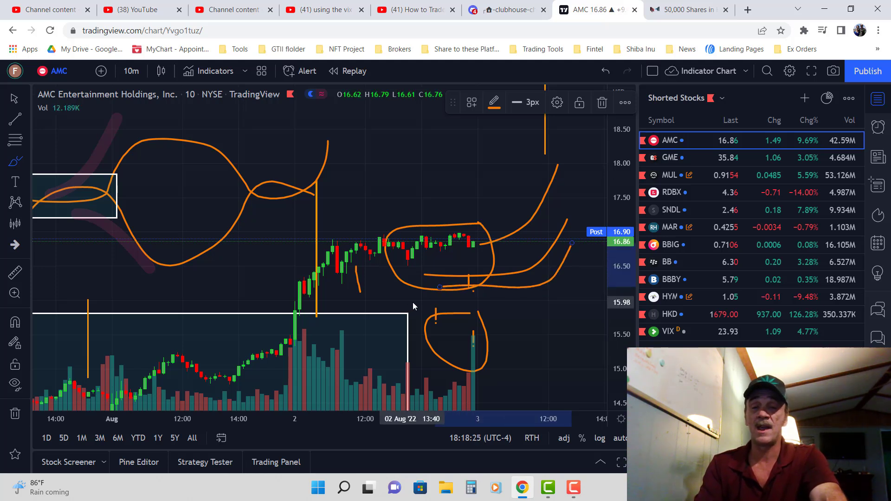
{"action": "left_click", "coordinate": [416, 302]}
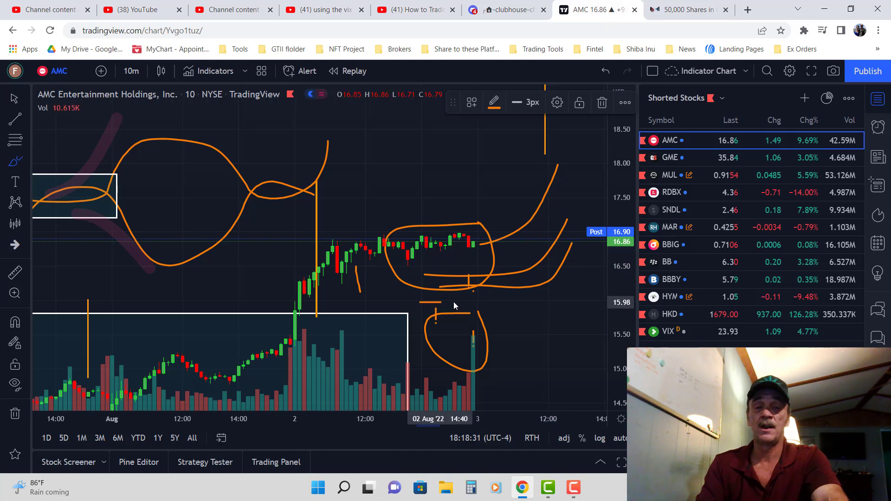
{"action": "left_click_drag", "start_coordinate": [453, 302], "coordinate": [455, 304]}
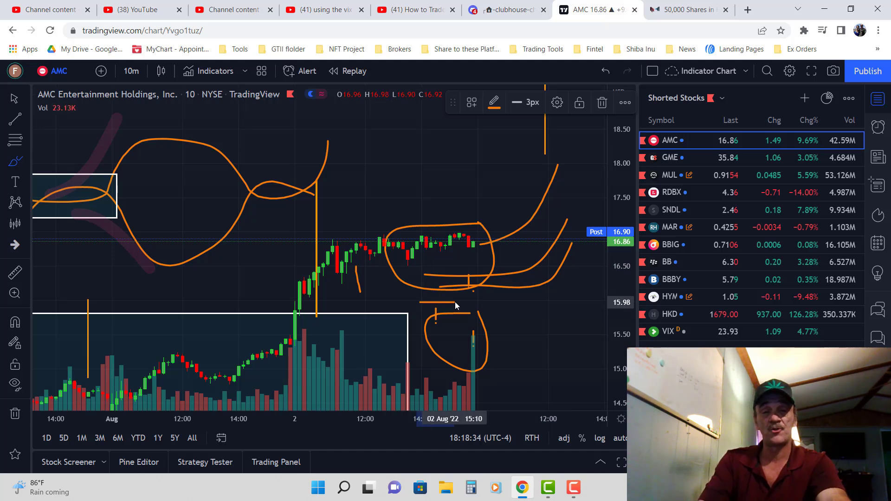
{"action": "left_click_drag", "start_coordinate": [455, 302], "coordinate": [581, 355]}
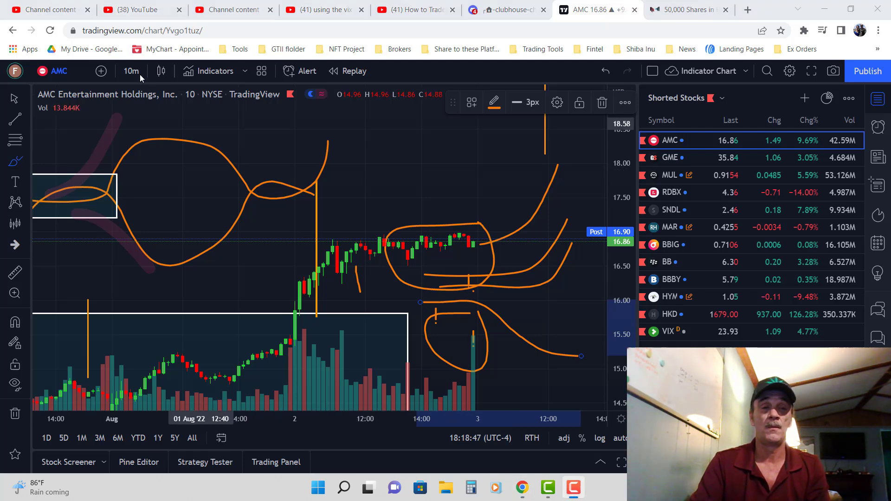
{"action": "type", "text": "1D"}
- Switch the chart to the 1D interval and circle the tall orange strokes in white
{"action": "key", "text": "Return"}
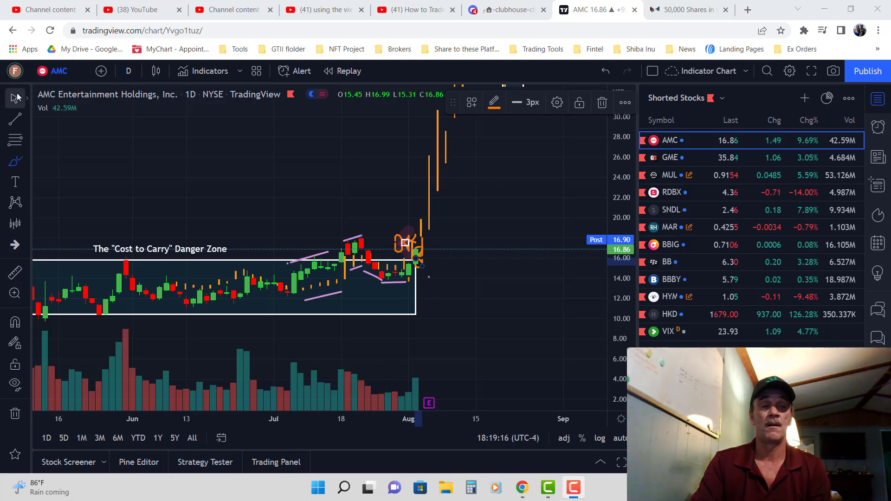
{"action": "left_click_drag", "start_coordinate": [499, 192], "coordinate": [458, 276]}
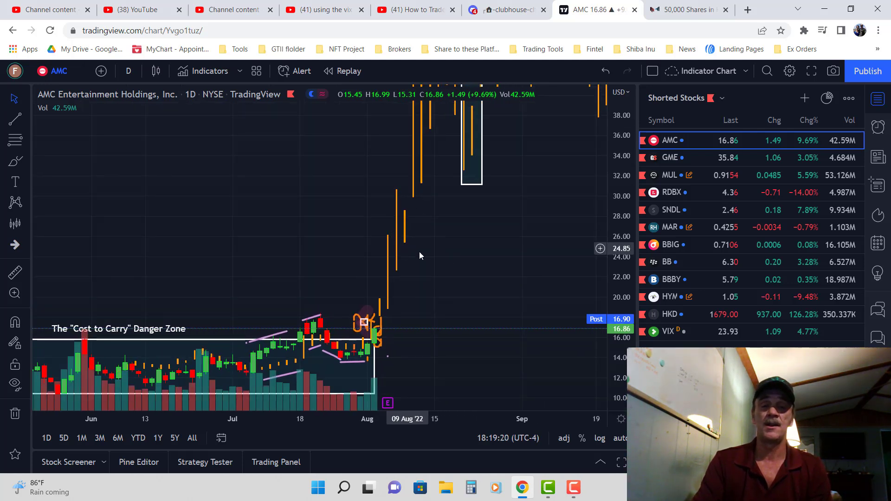
{"action": "left_click_drag", "start_coordinate": [426, 201], "coordinate": [421, 204]}
- Pan the daily chart to bring the full Cost to Carry Danger Zone box into view
{"action": "mouse_move", "coordinate": [465, 231]}
{"action": "left_mouse_down"}
{"action": "mouse_move", "coordinate": [439, 250]}
{"action": "mouse_move", "coordinate": [426, 212]}
{"action": "mouse_move", "coordinate": [422, 263]}
{"action": "left_mouse_up"}
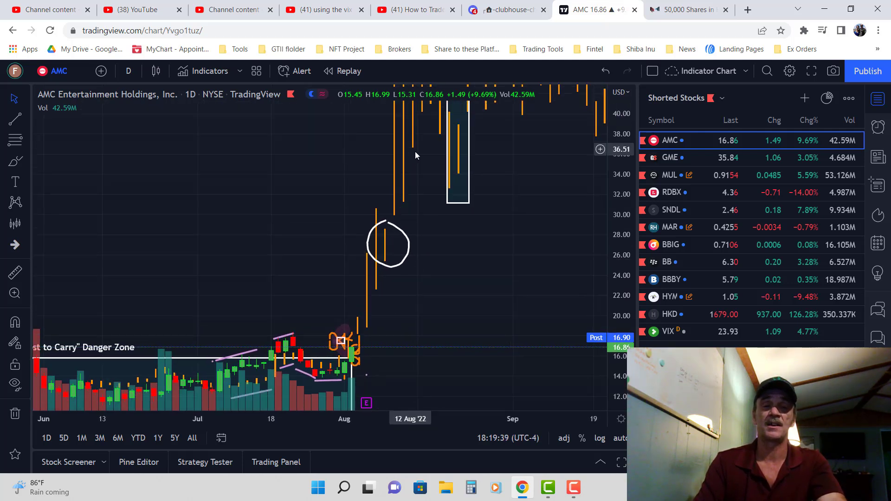
{"action": "mouse_move", "coordinate": [415, 179]}
{"action": "left_mouse_down"}
{"action": "mouse_move", "coordinate": [411, 211]}
{"action": "mouse_move", "coordinate": [422, 147]}
{"action": "mouse_move", "coordinate": [403, 303]}
{"action": "mouse_move", "coordinate": [411, 135]}
{"action": "mouse_move", "coordinate": [412, 152]}
{"action": "left_mouse_up"}
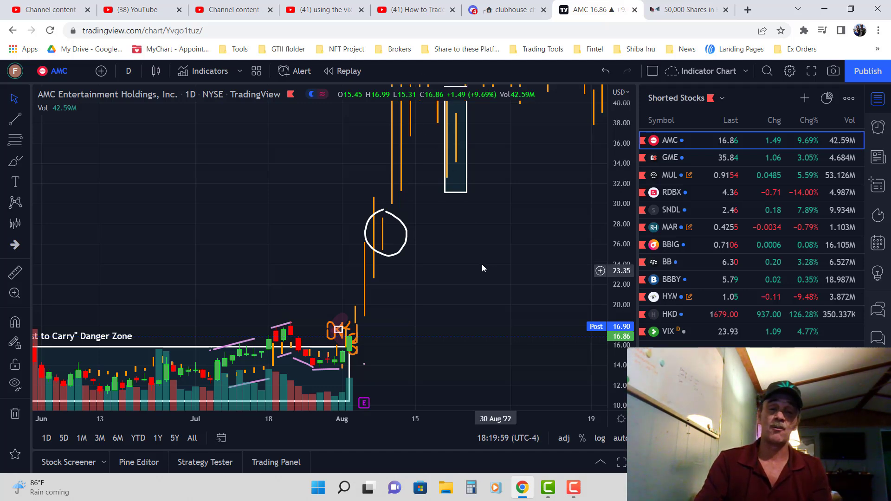
{"action": "left_click_drag", "start_coordinate": [511, 213], "coordinate": [541, 143]}
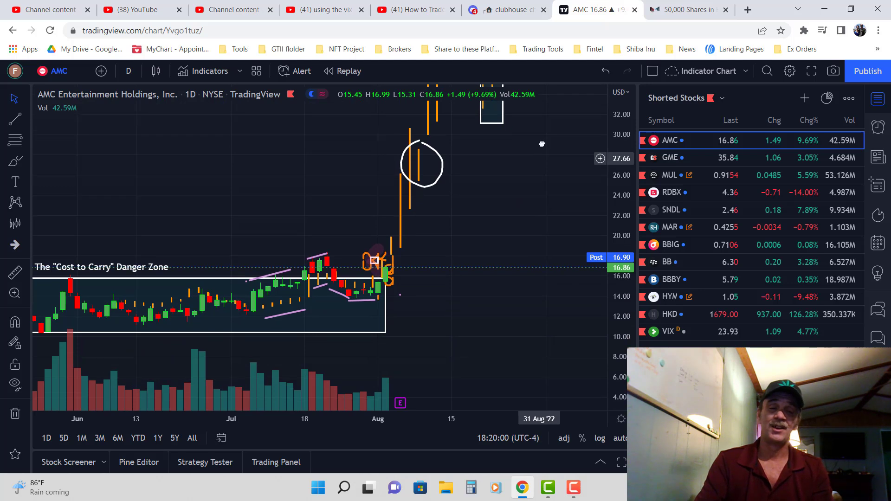
{"action": "left_click_drag", "start_coordinate": [467, 232], "coordinate": [542, 140]}
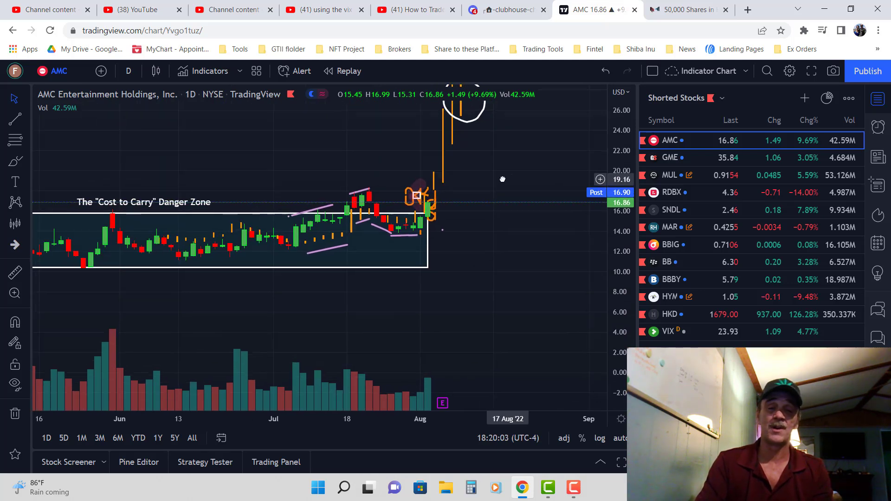